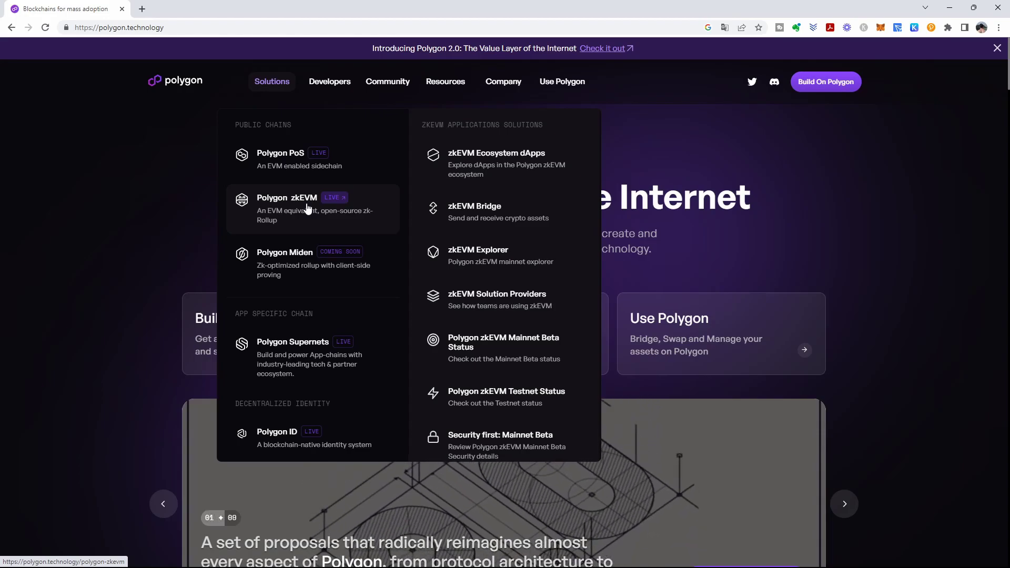
Review the application solutions listed for Polygon PoS and Polygon zkEVM on the Polygon website.
mouse_move(280, 173)
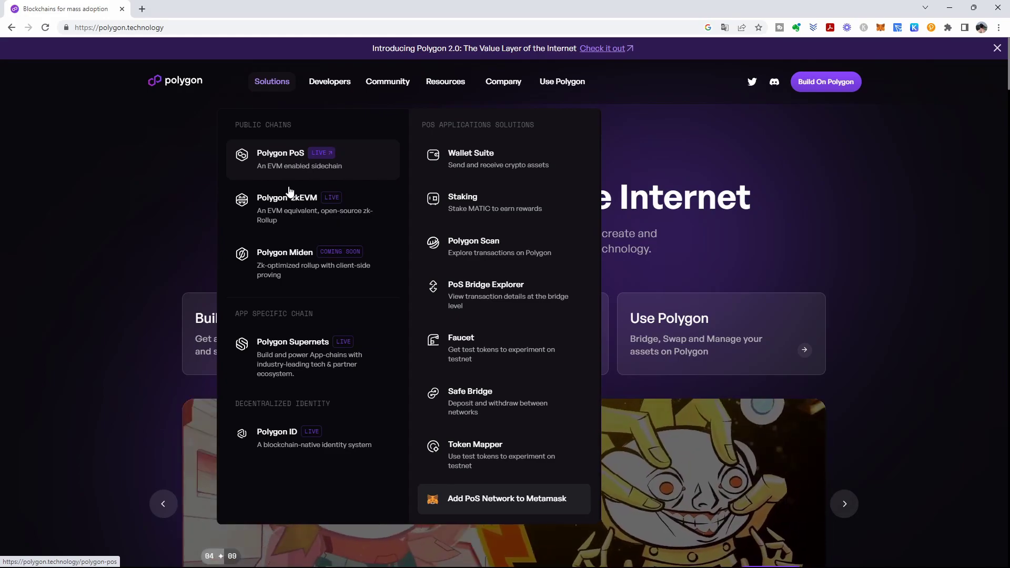
mouse_move(282, 205)
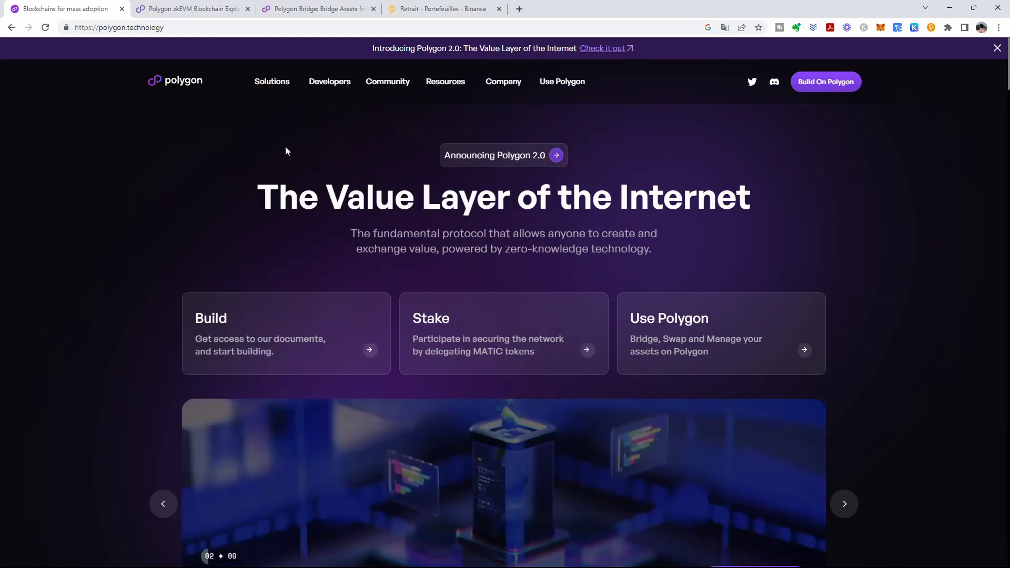
mouse_move(269, 84)
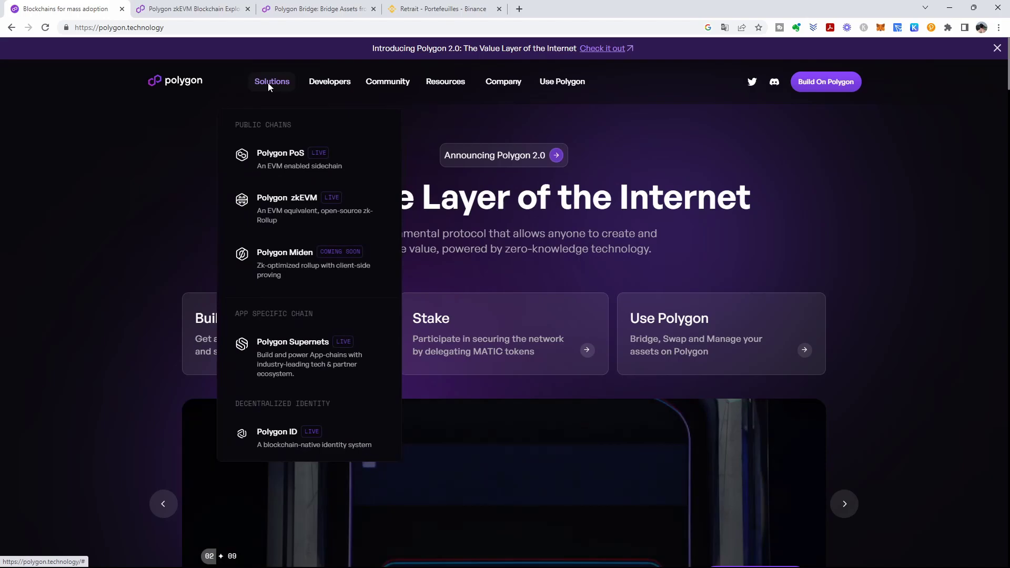
mouse_move(270, 211)
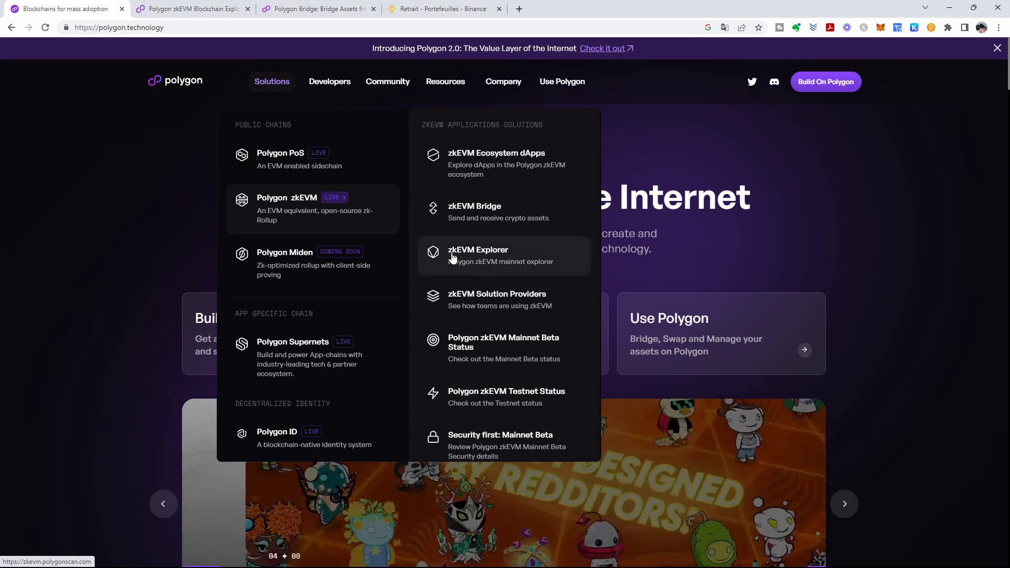
Switch to the Polygon zkEVM explorer and request adding the zkEVM network to MetaMask, closing the resulting message.
left_click(205, 12)
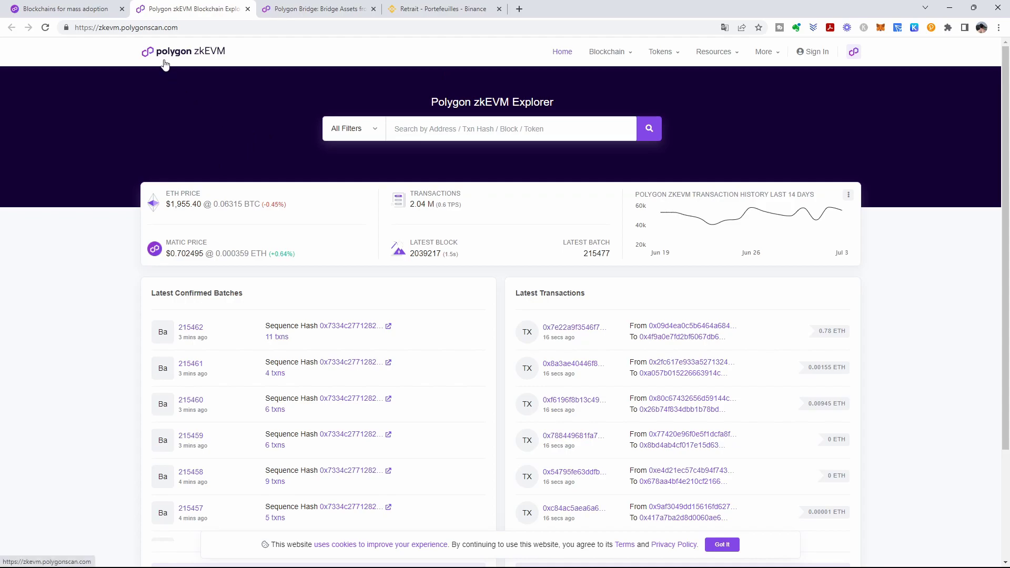
scroll(165, 65, "down", 3)
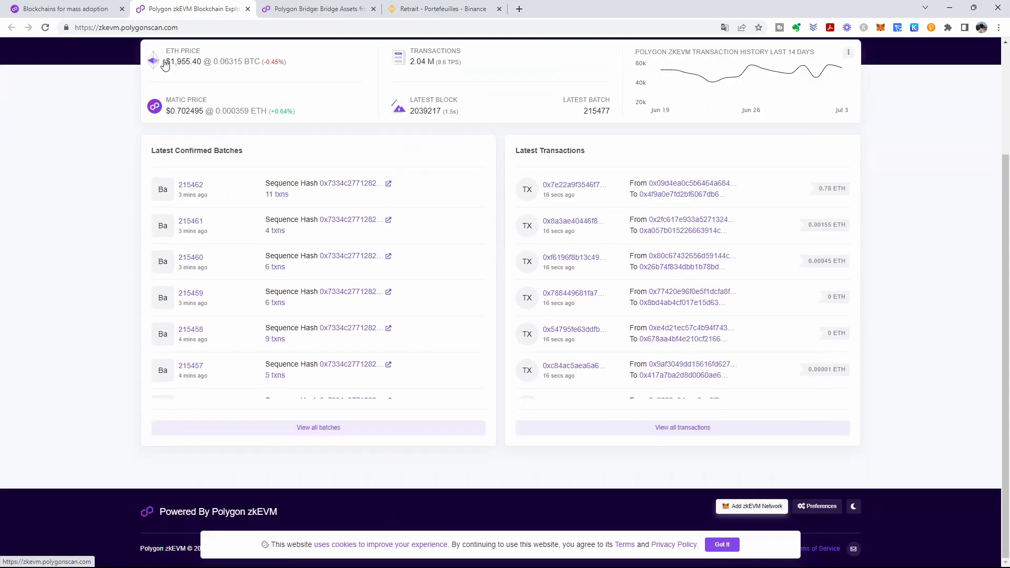
scroll(167, 103, "up", 3)
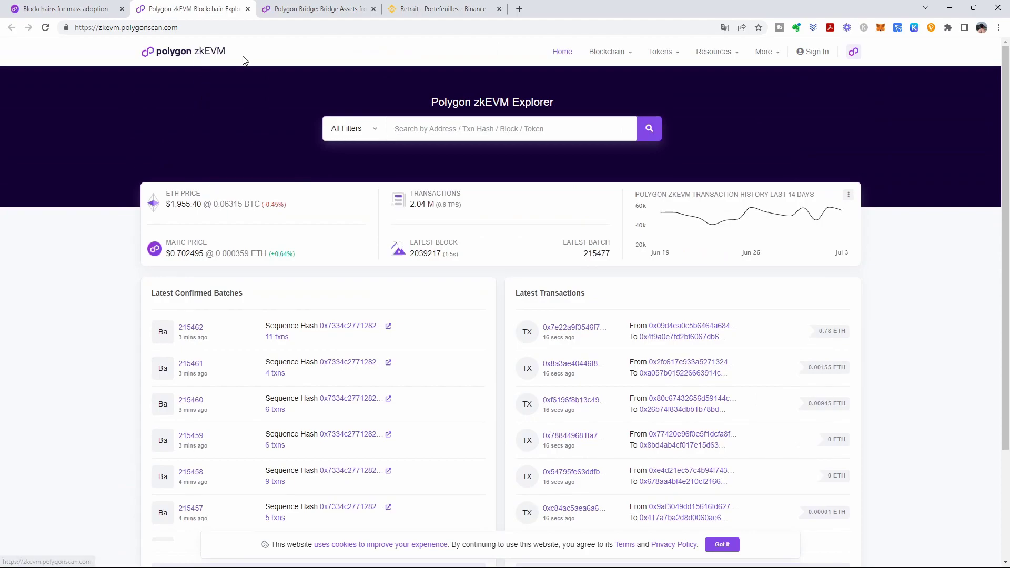
scroll(240, 128, "down", 3)
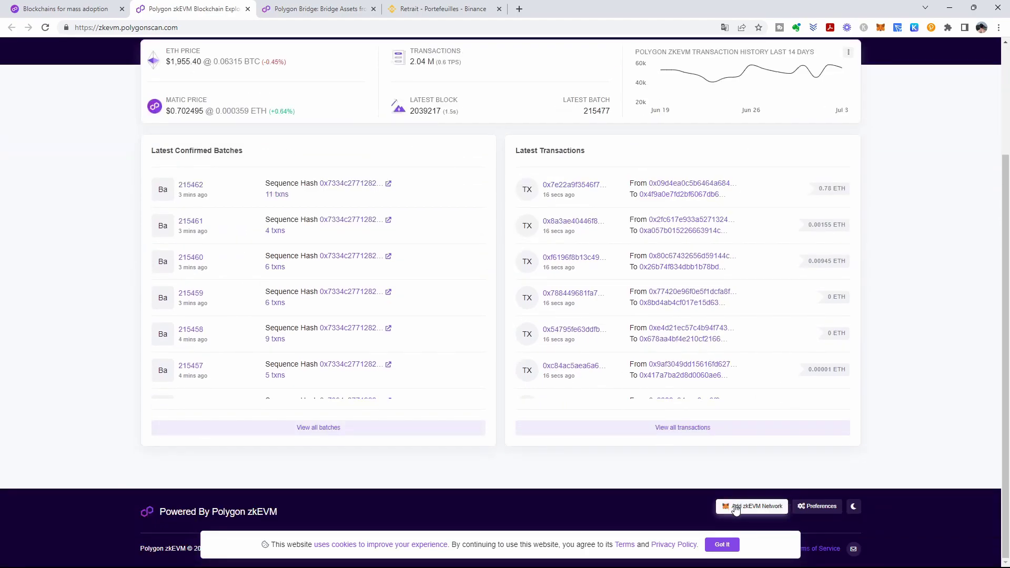
scroll(737, 509, "up", 5)
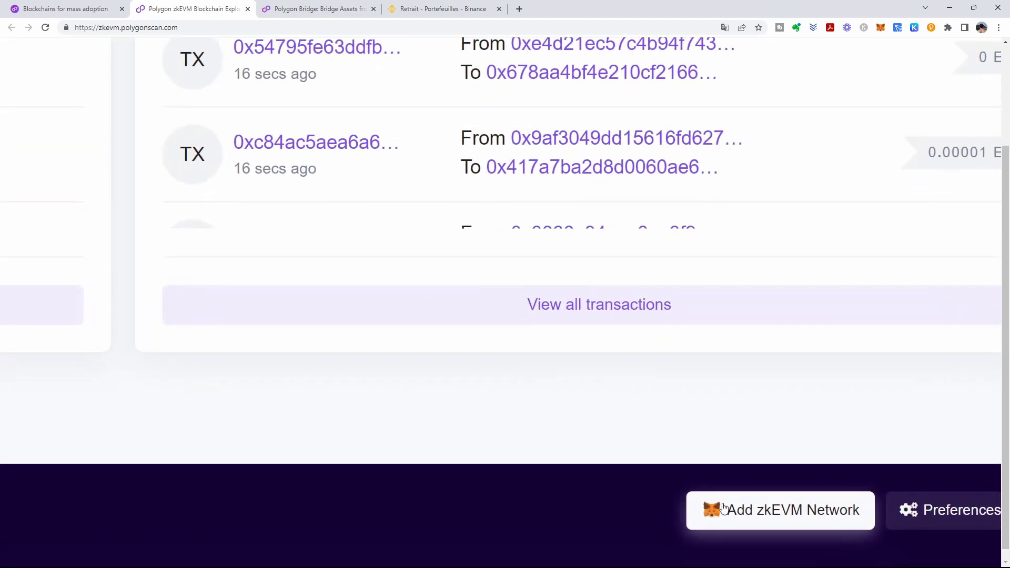
scroll(742, 513, "down", 5)
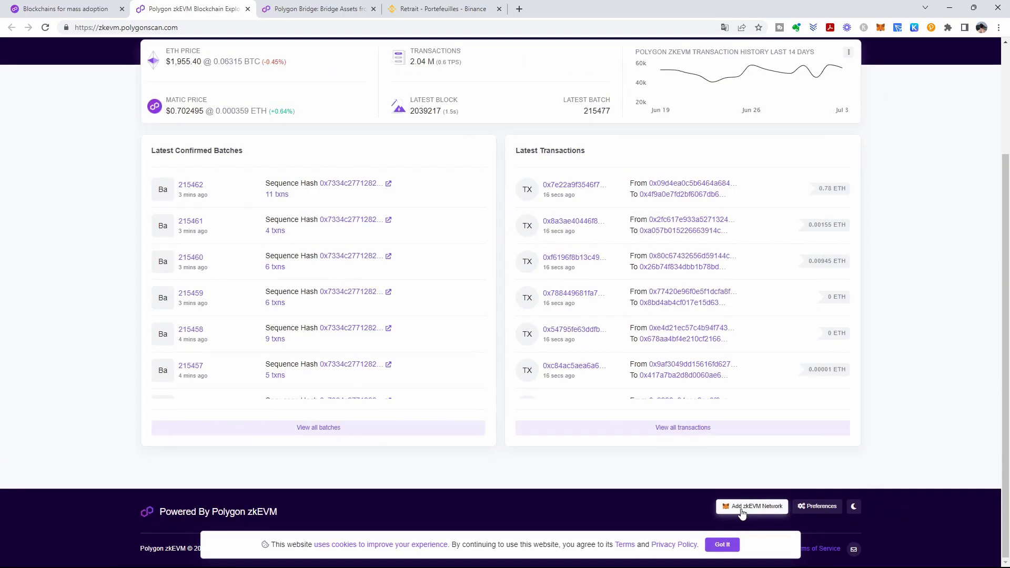
left_click(740, 508)
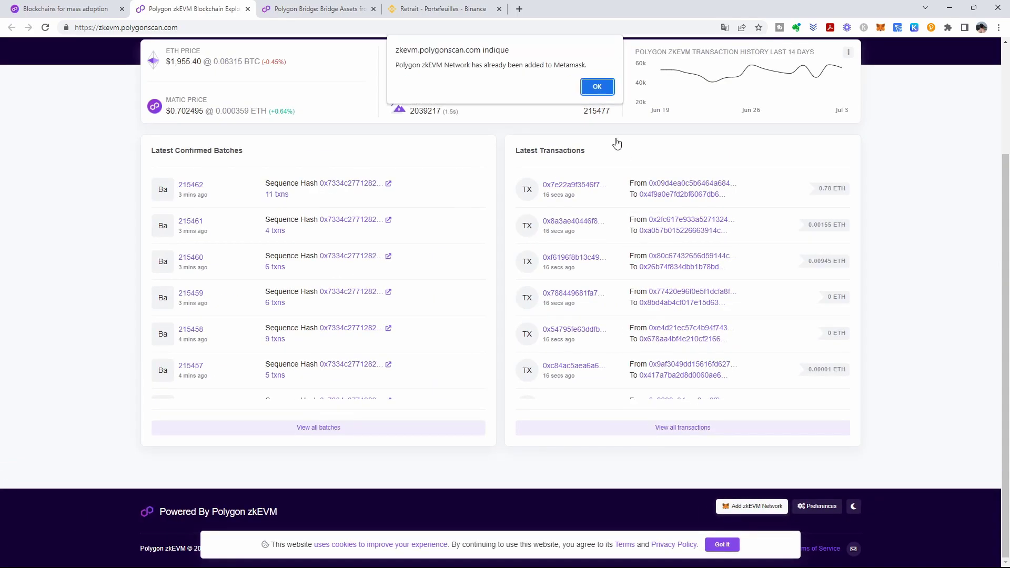
left_click(598, 87)
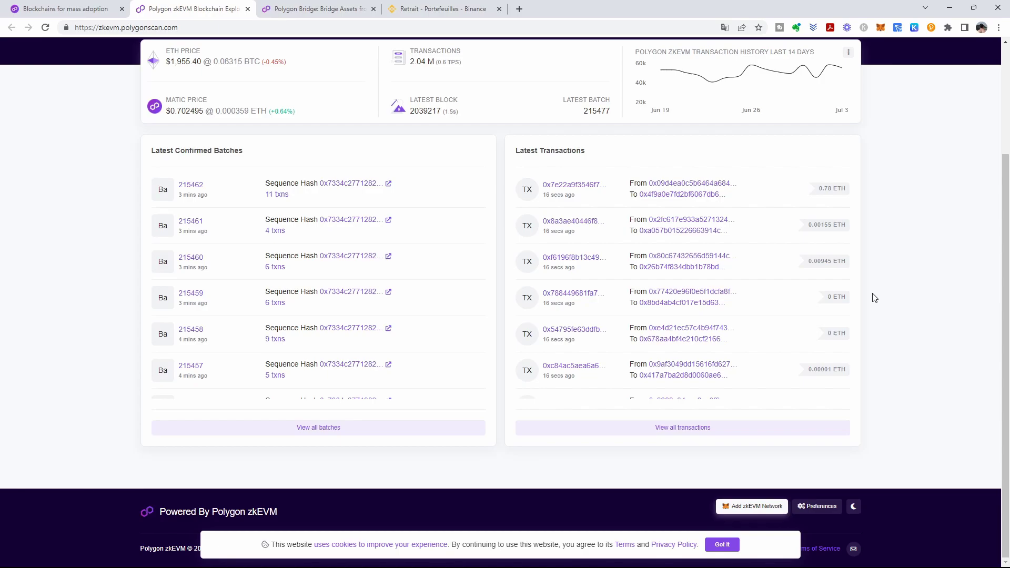
Check the selected network and ETH balance in the MetaMask wallet.
left_click(880, 25)
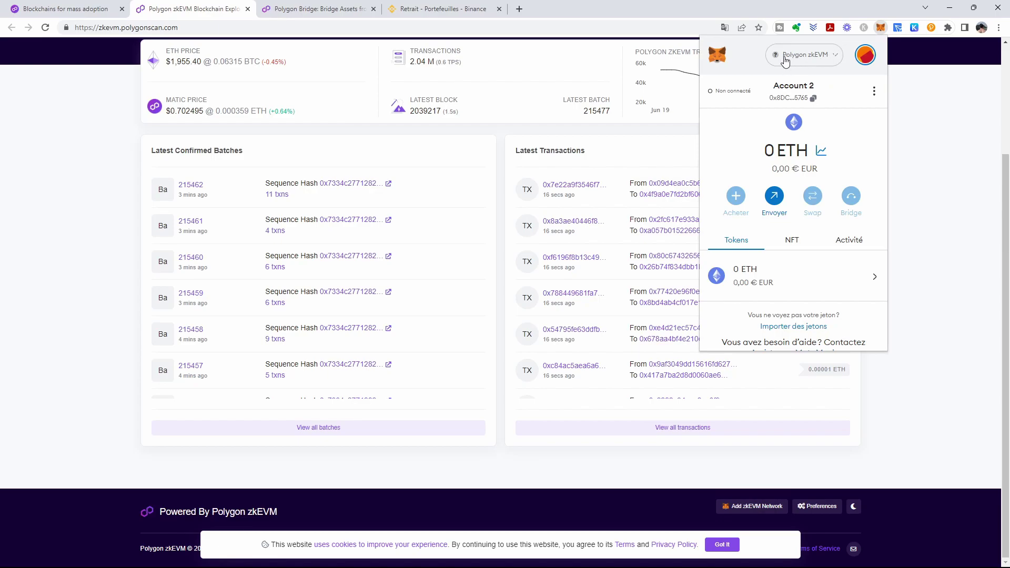
left_click(922, 121)
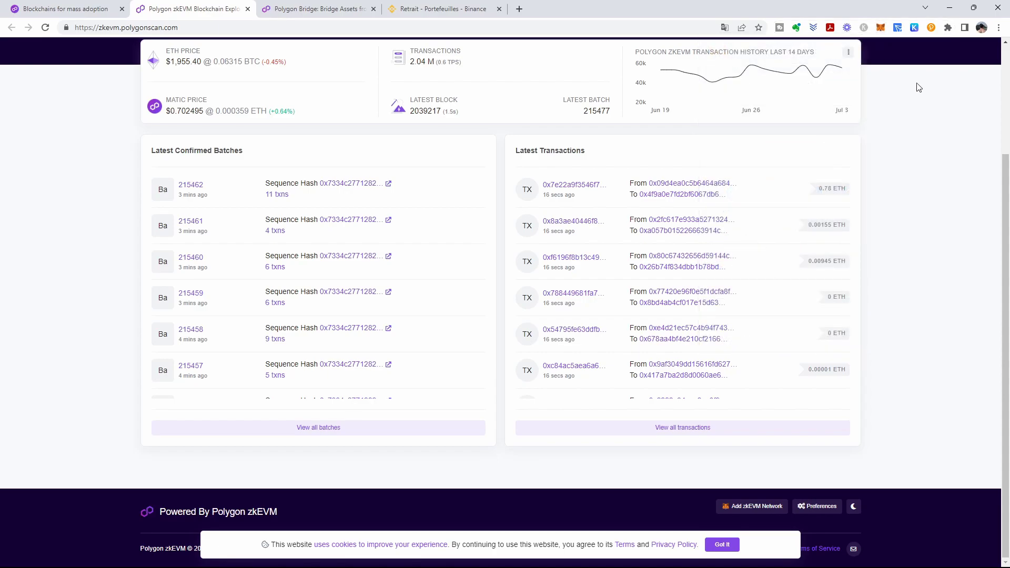
left_click(880, 27)
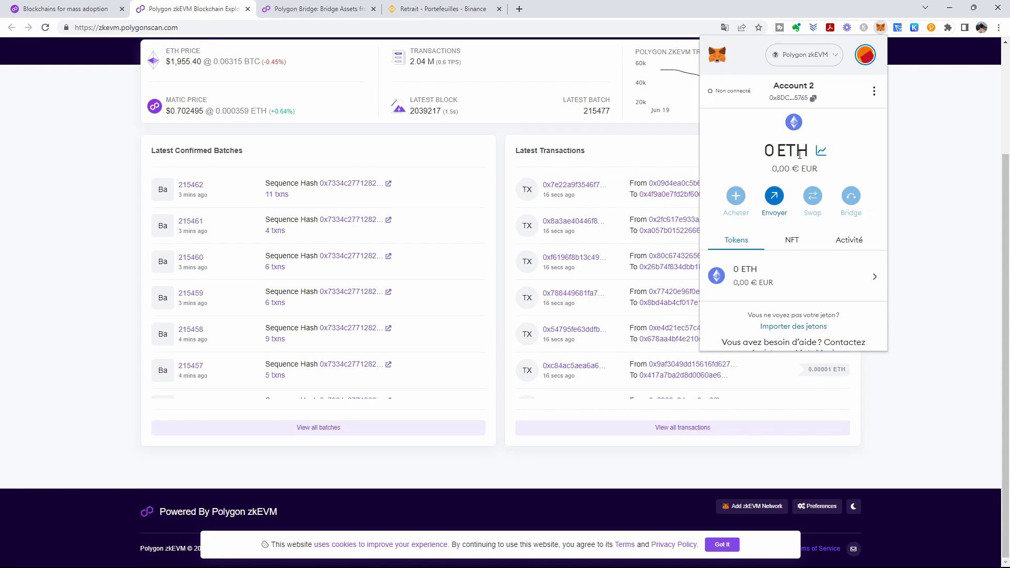
left_click(600, 132)
On Binance's crypto withdrawal page, review the networks and fees available for withdrawing ETH and close the network list.
left_click(411, 12)
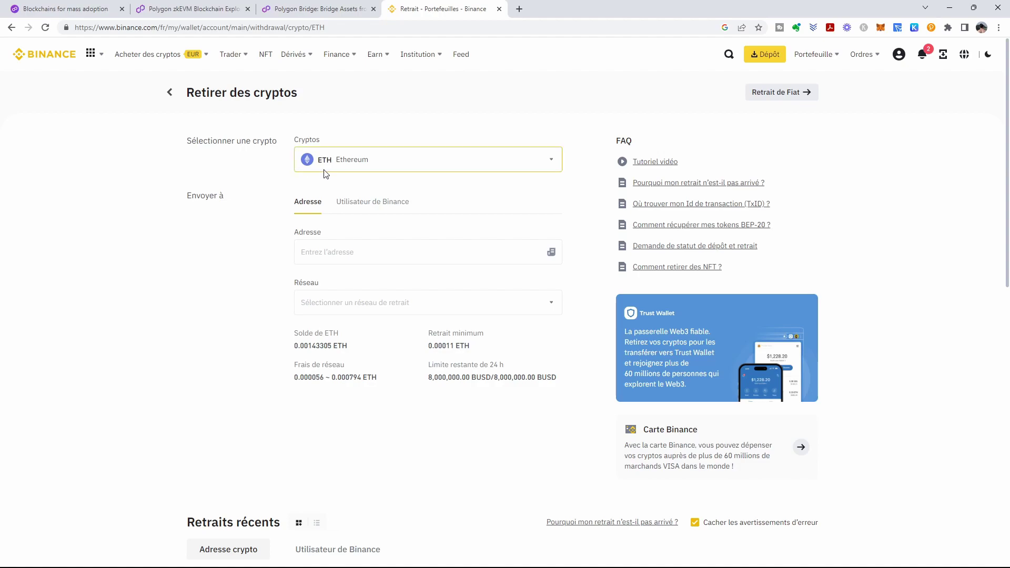
left_click(310, 303)
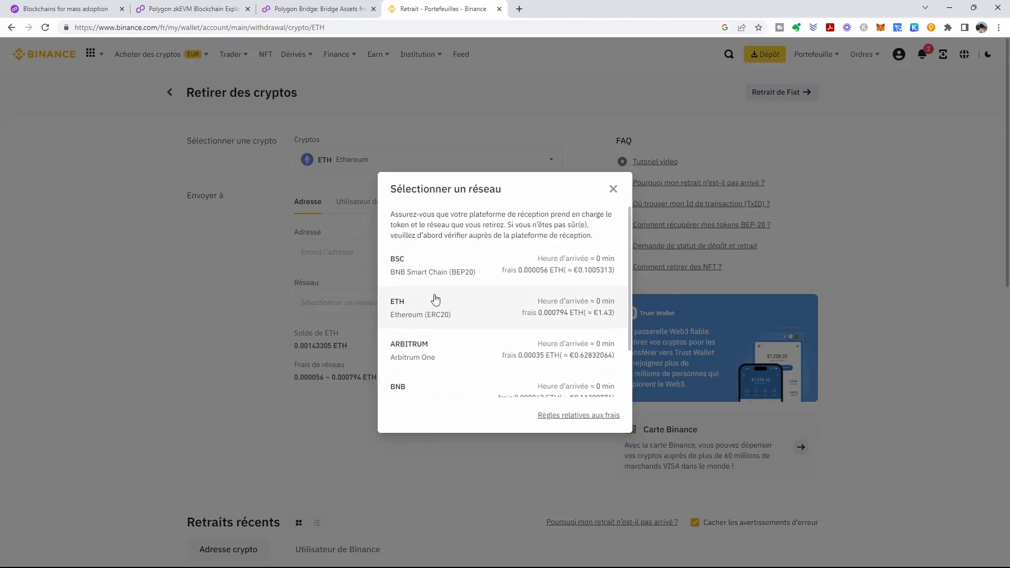
scroll(458, 285, "down", 1)
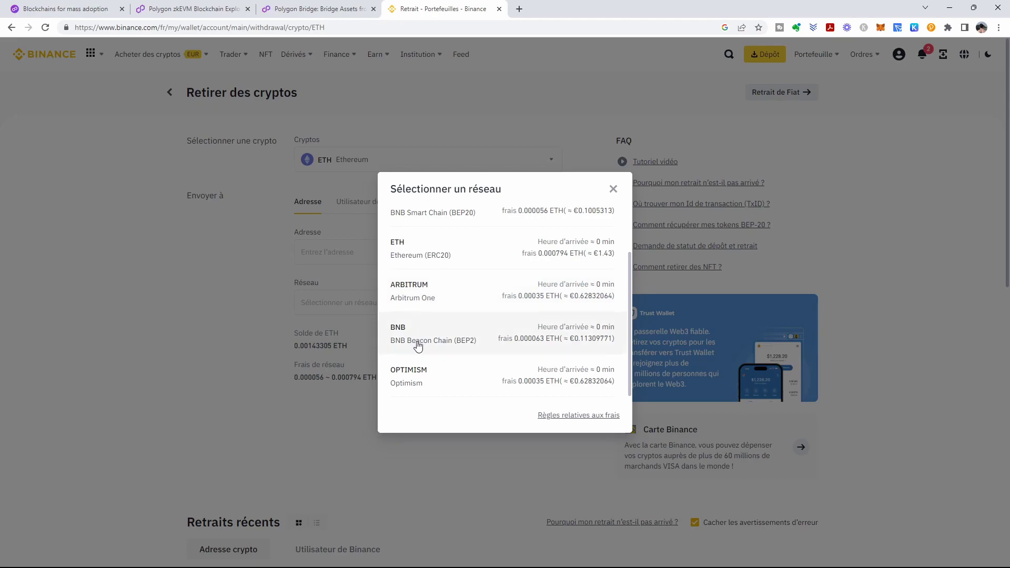
scroll(410, 390, "up", 1)
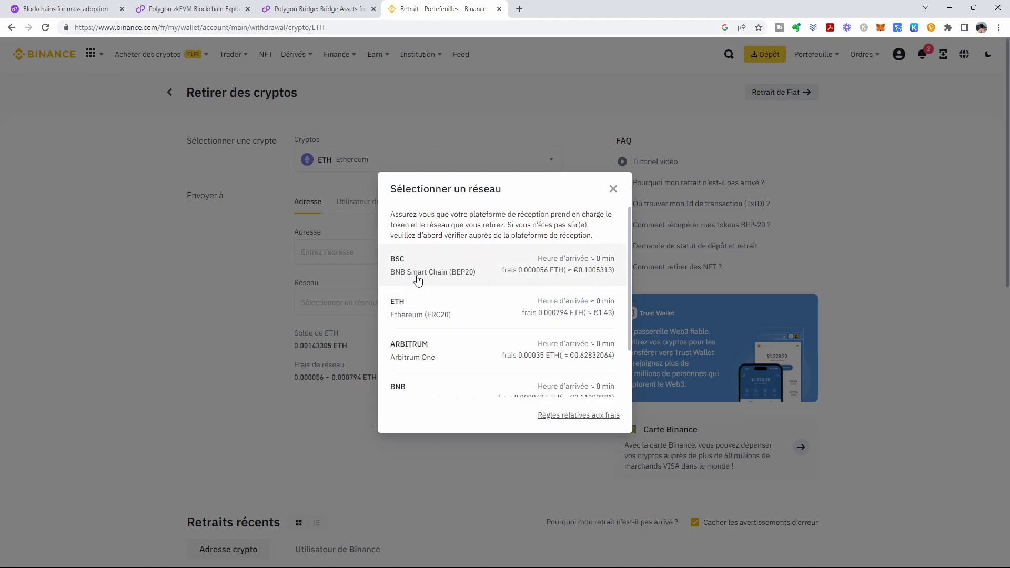
scroll(476, 282, "down", 1)
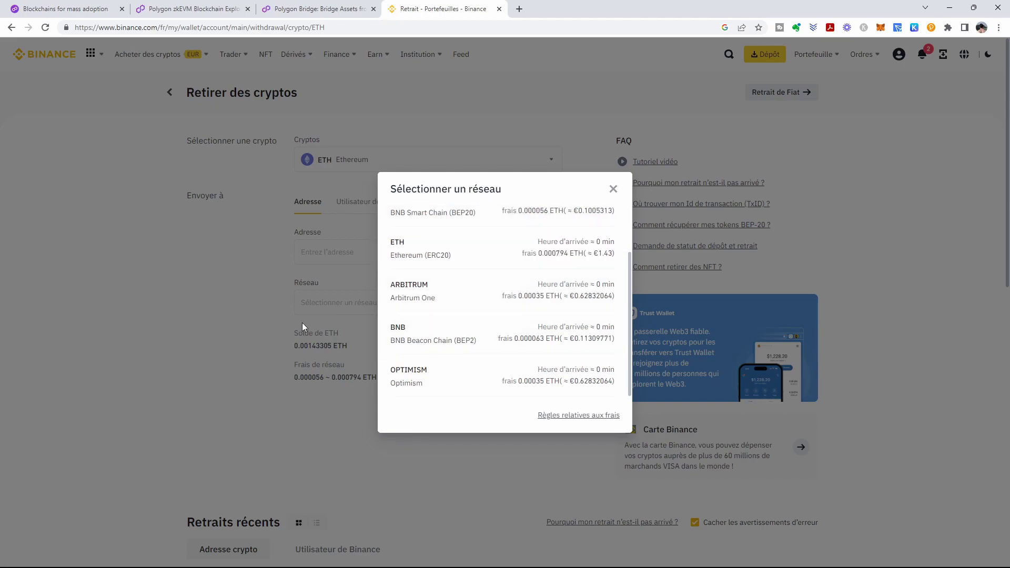
scroll(439, 308, "up", 1)
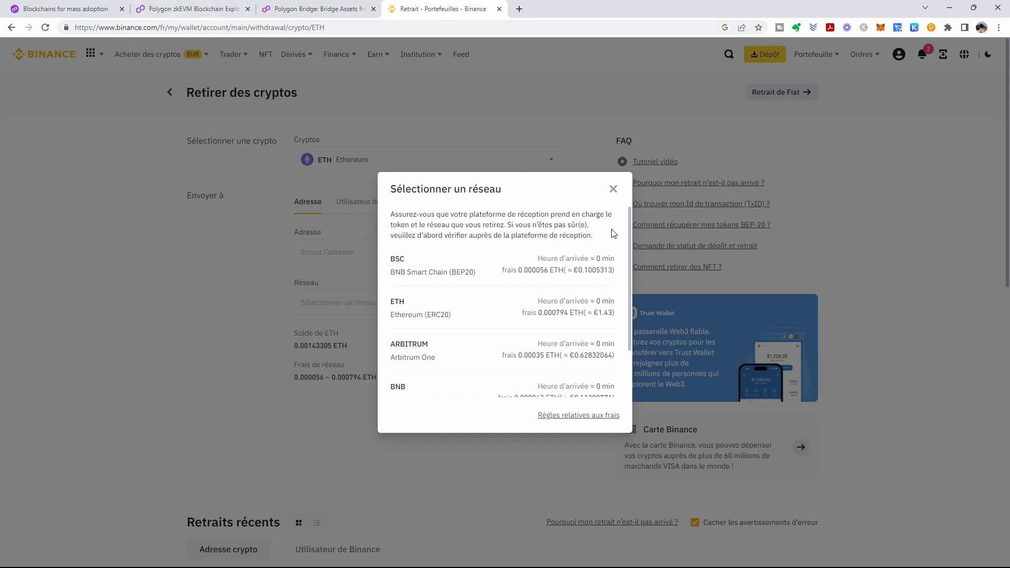
left_click(613, 190)
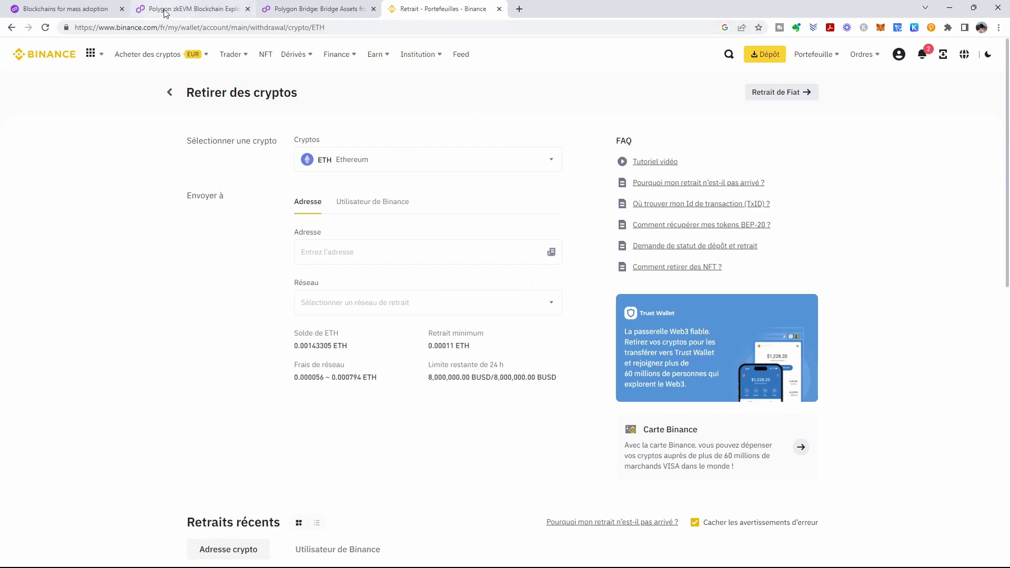
Go through the Polygon website to the Polygon Wallet Suite and connect the MetaMask wallet to the zkEVM bridge.
left_click(80, 17)
mouse_move(272, 82)
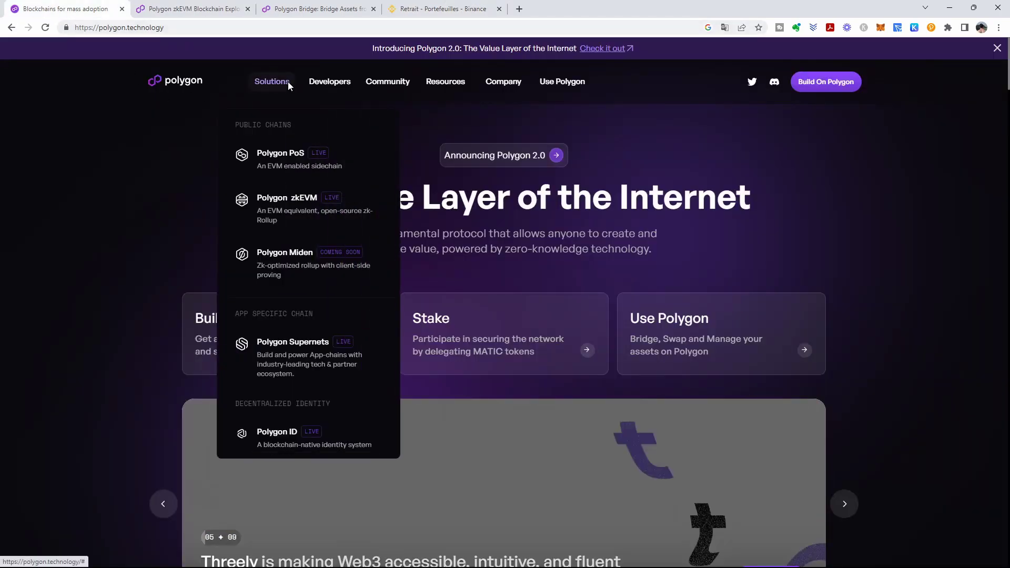
mouse_move(287, 203)
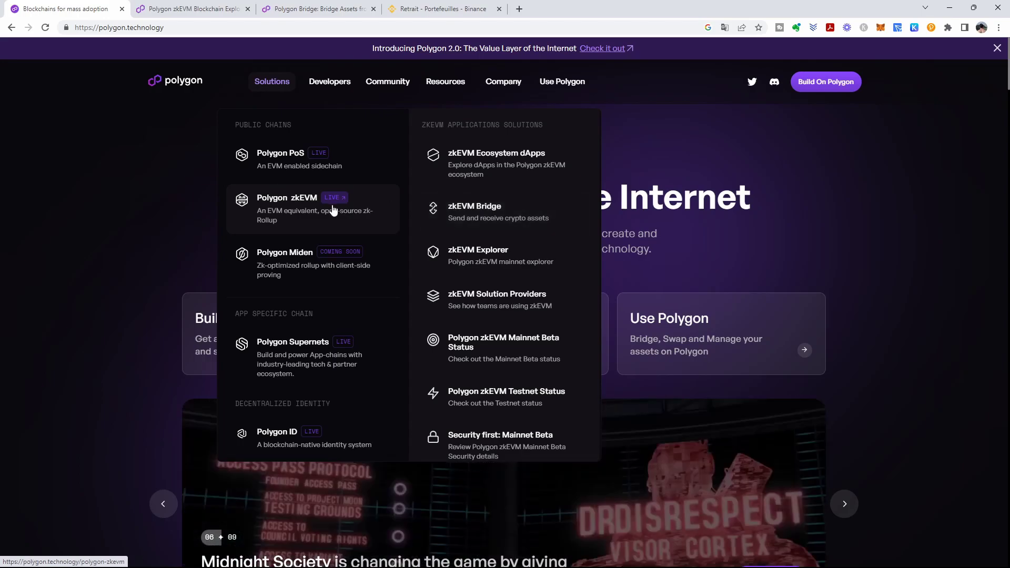
left_click(305, 12)
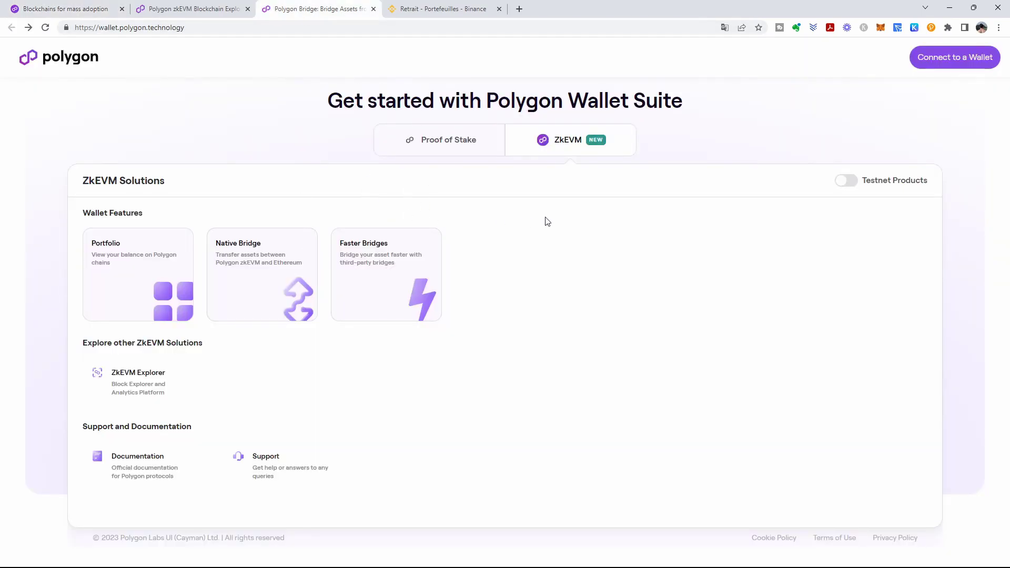
left_click(945, 68)
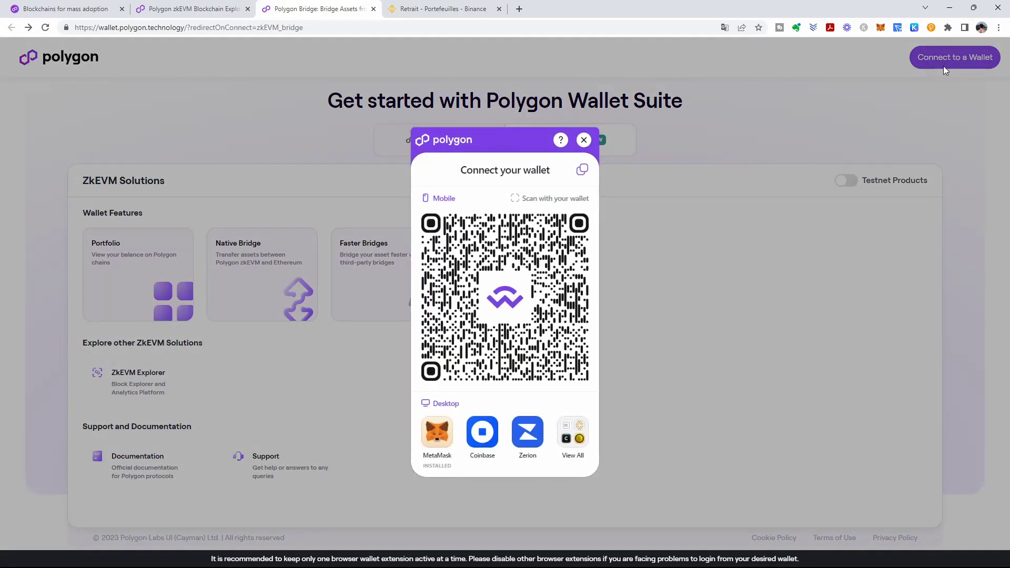
left_click(438, 441)
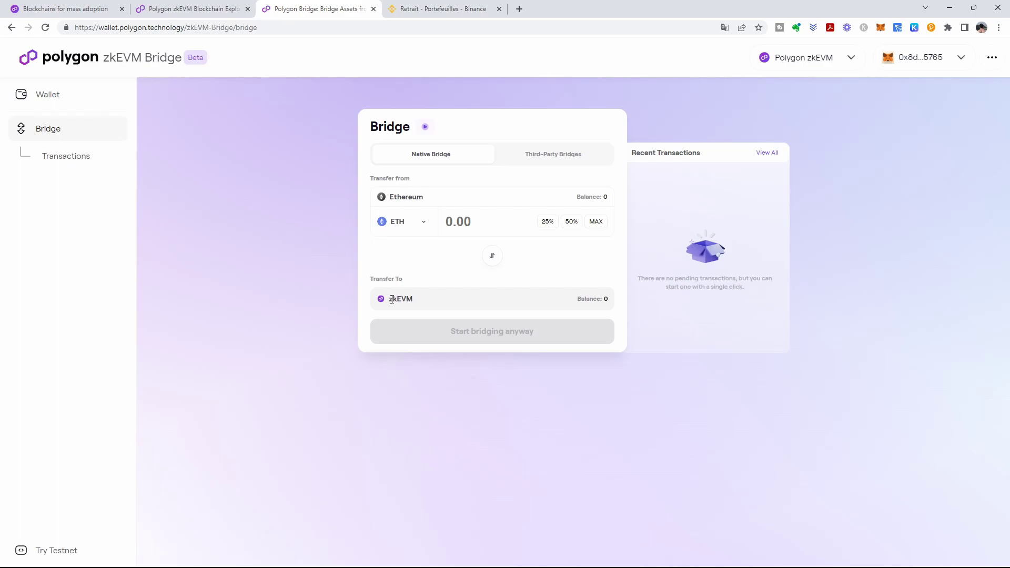
Set the native bridge transfer amount from Ethereum to zkEVM to 1 ETH.
left_click_drag(392, 299, 415, 302)
left_click(415, 302)
type("1")
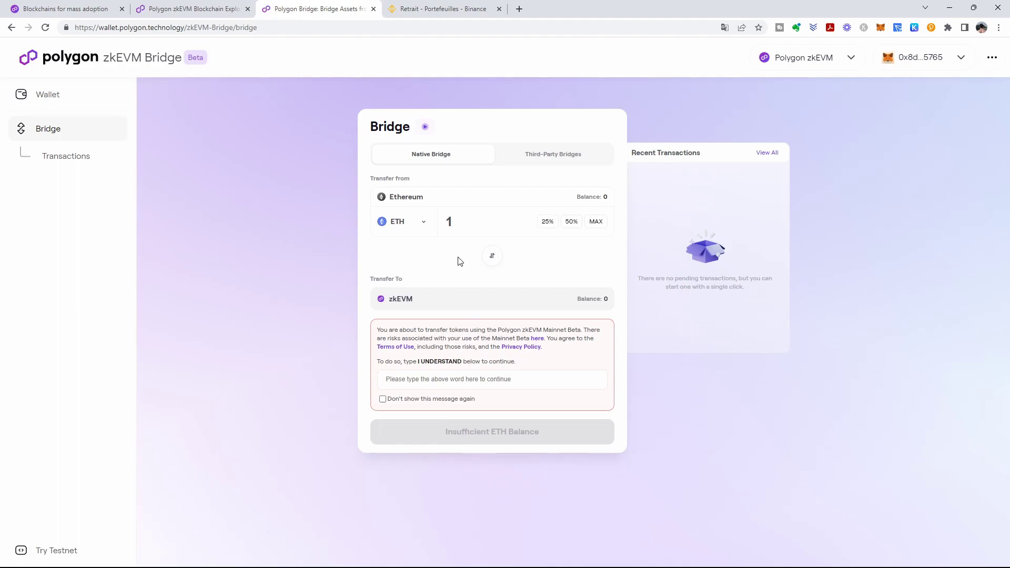
Review the tokens that can be bridged from Ethereum and compare them with the tokens shown in MetaMask.
left_click(416, 225)
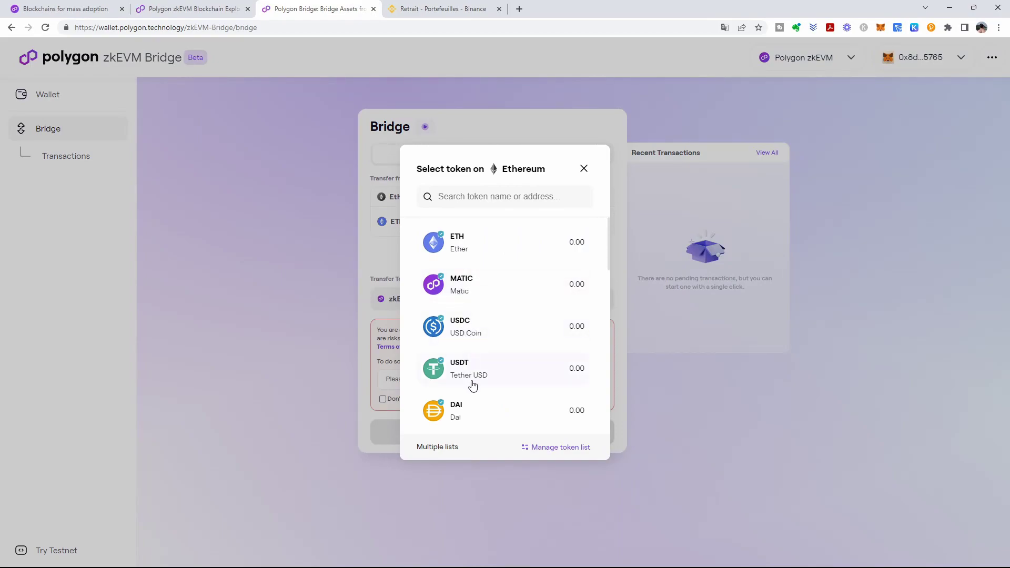
left_click(583, 169)
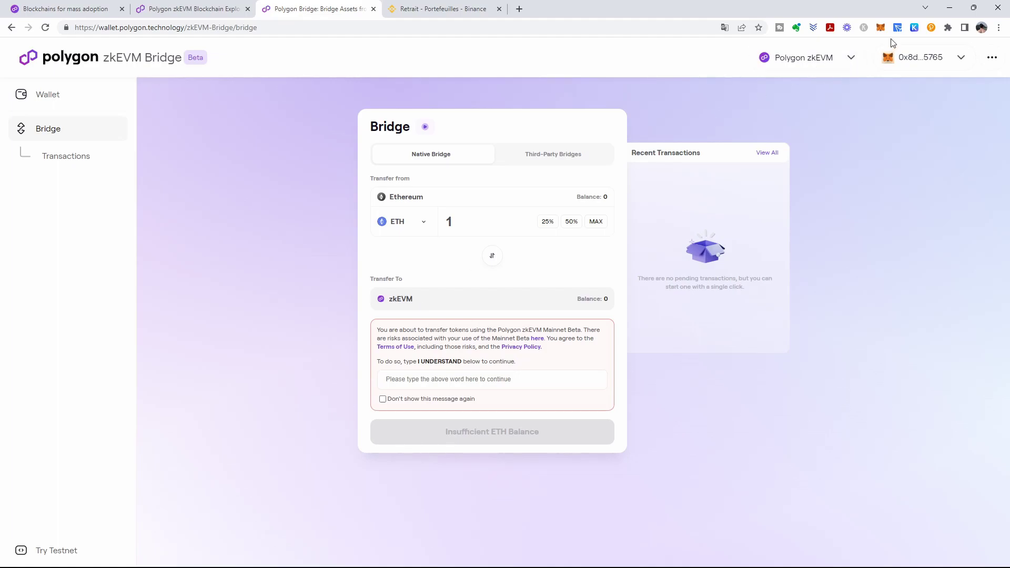
left_click(882, 29)
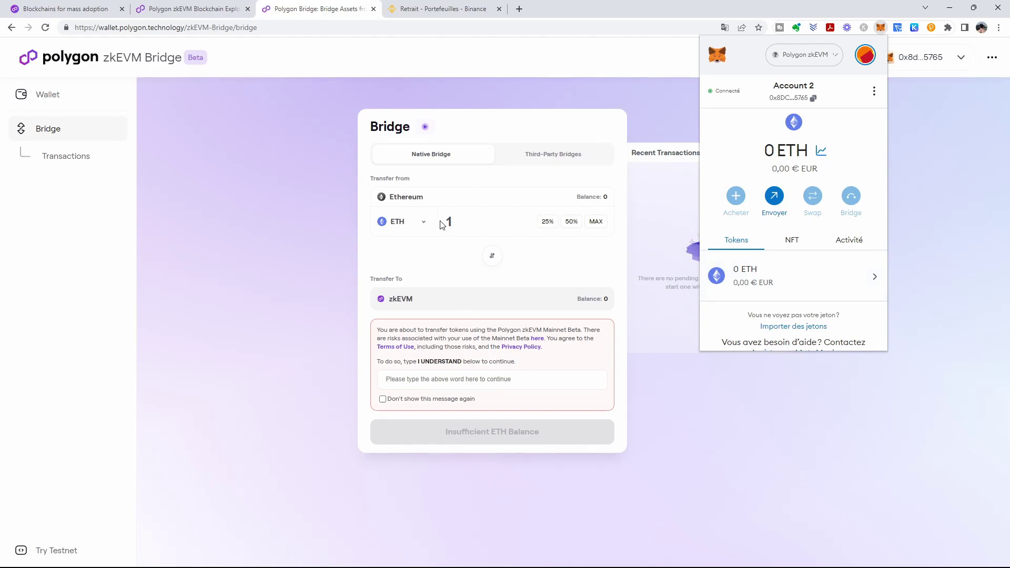
left_click(418, 231)
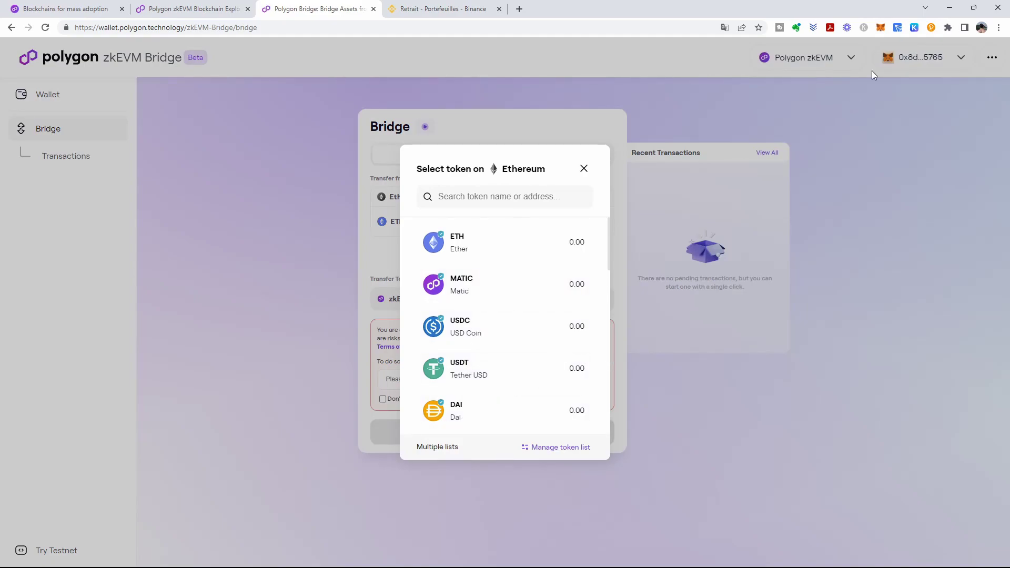
left_click(882, 28)
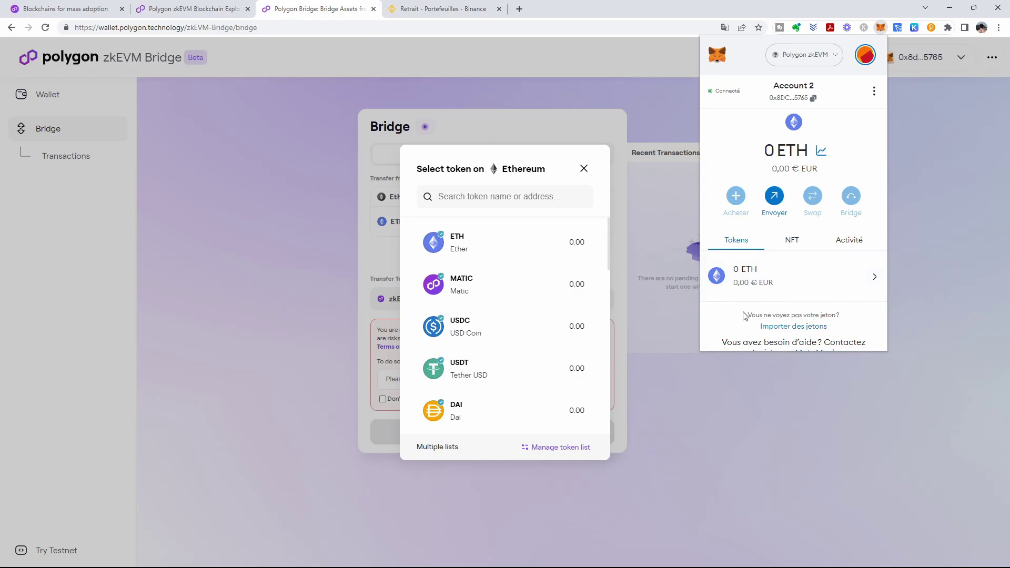
Switch to the Polygon zkEVM explorer, search for dai and open the page of the verified Dai Stablecoin (DAI) token.
left_click(200, 9)
scroll(228, 86, "up", 2)
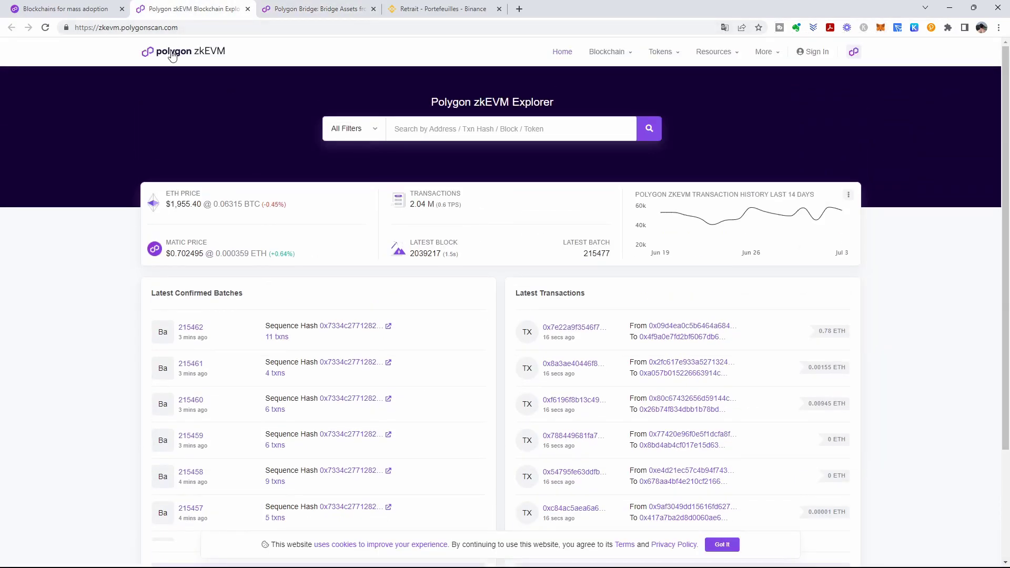
left_click(414, 130)
type("dai")
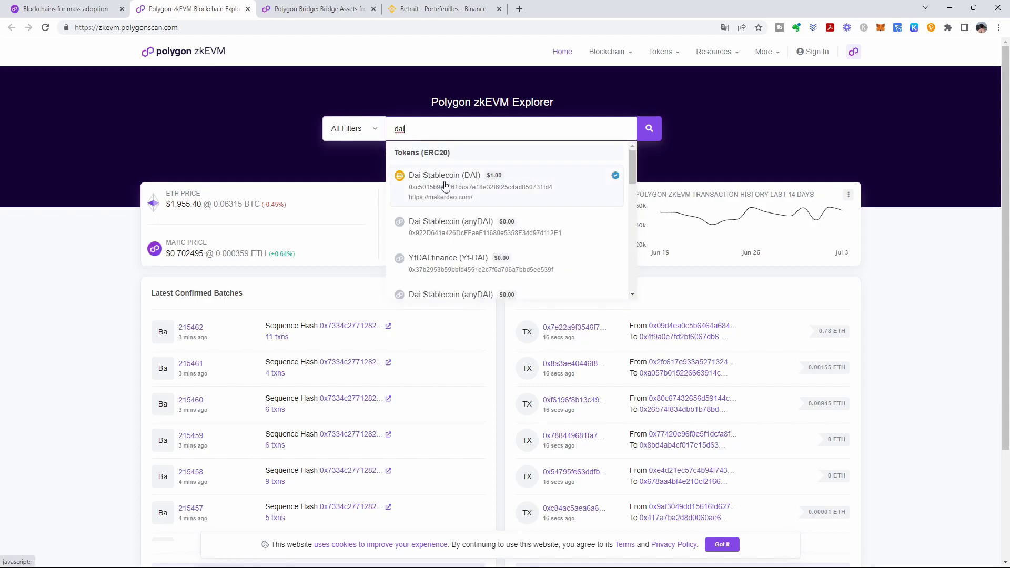
left_click(444, 186)
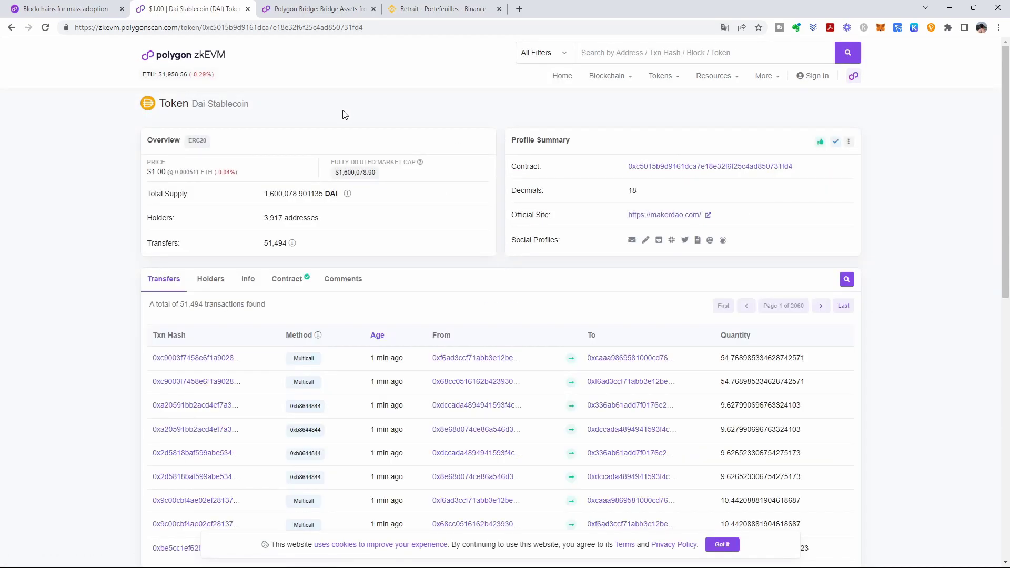
Enter dai in the explorer search on the token page, and copy the Dai Stablecoin contract address.
left_click(584, 53)
type("dai")
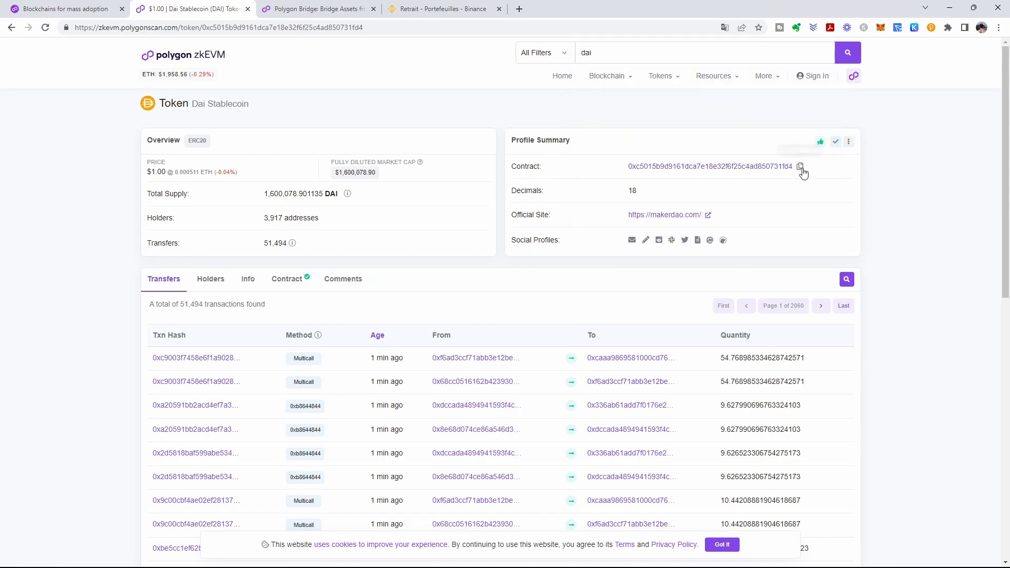
left_click(800, 167)
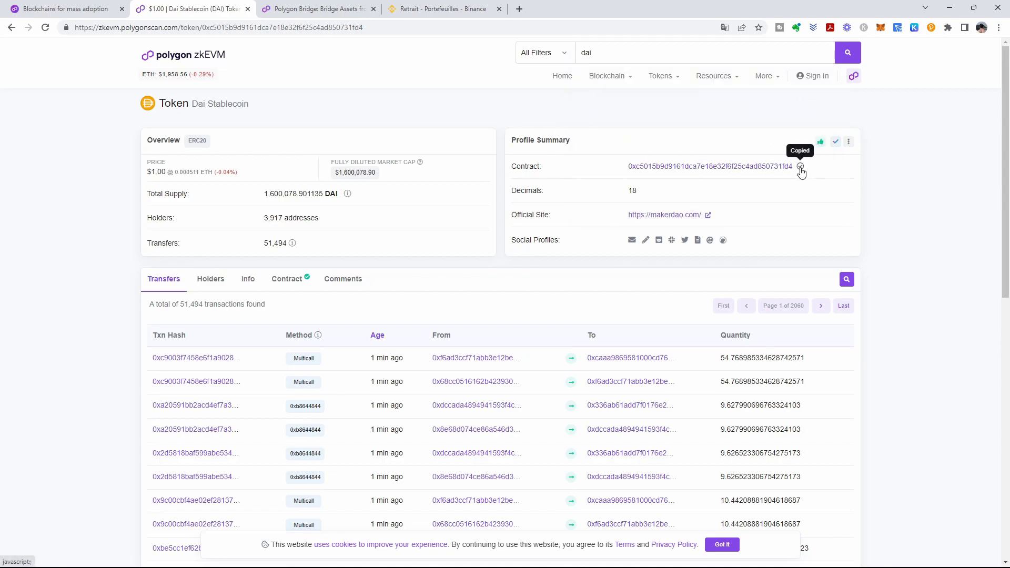
Import DAI into MetaMask as a custom token using the copied contract address, and return to the account's token list.
left_click(879, 31)
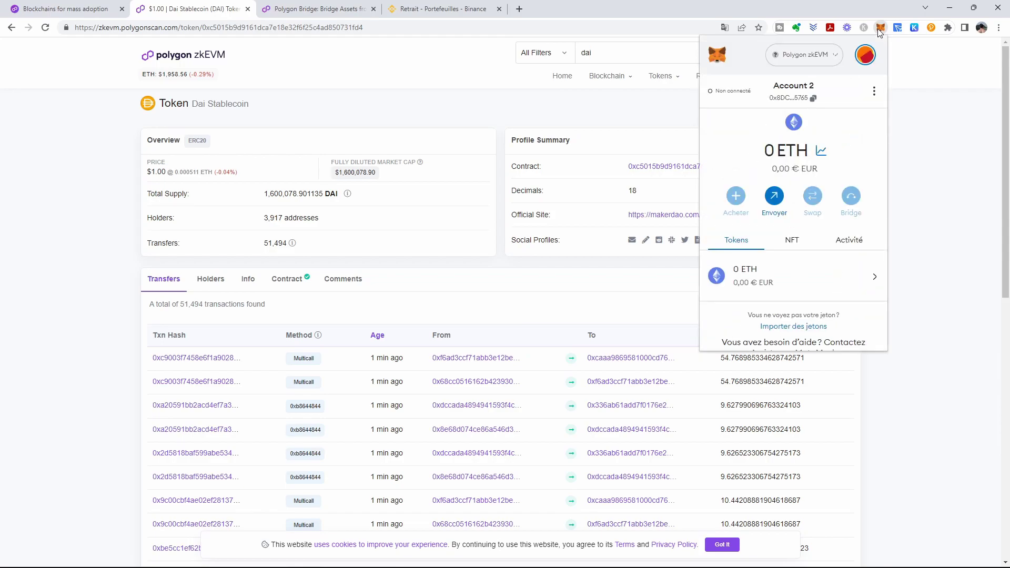
left_click(792, 327)
key("ctrl+v")
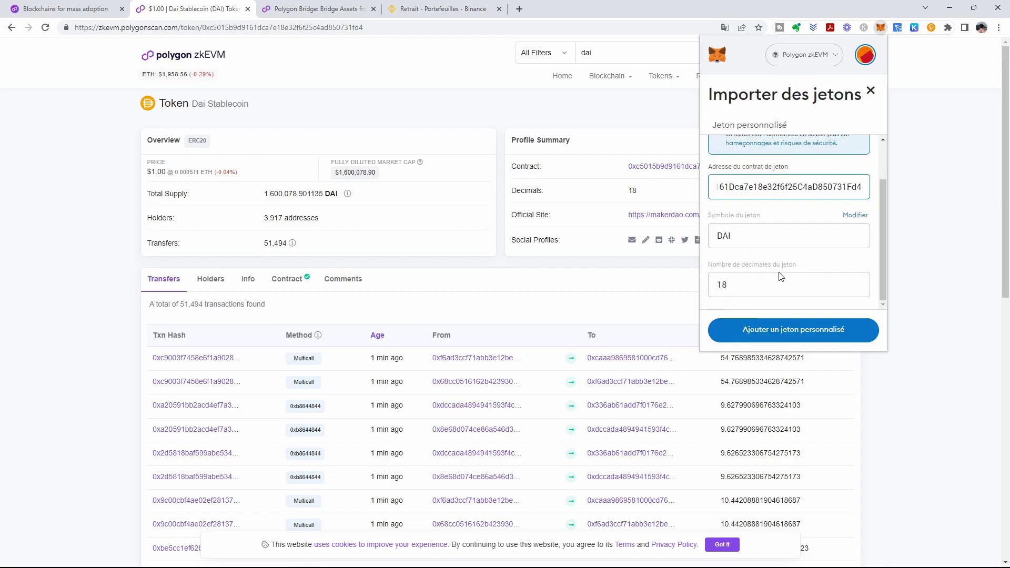
left_click(792, 331)
left_click(811, 322)
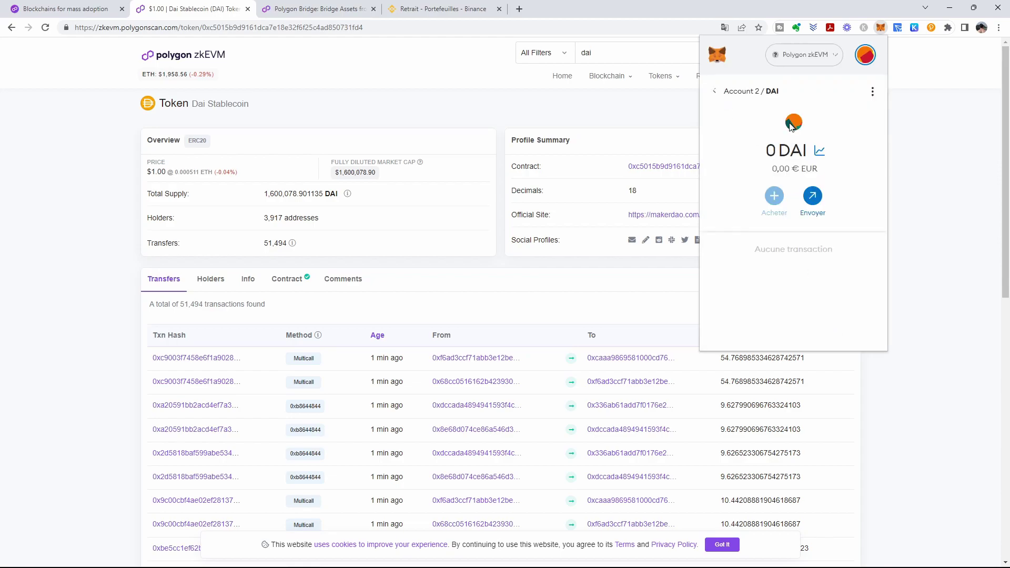
left_click(716, 91)
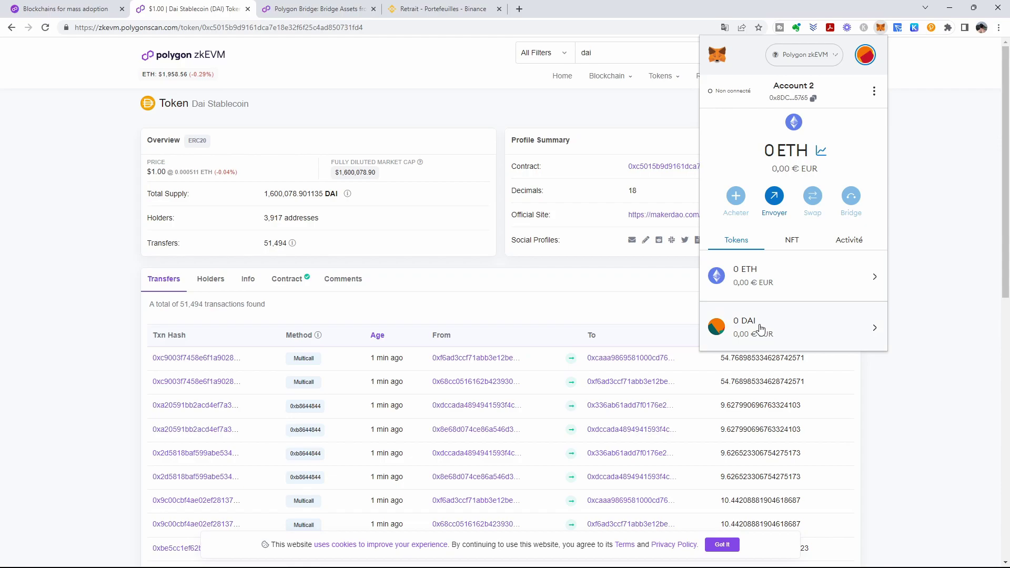
Search the explorer for usdc, open the verified USD Coin (USDC) token page and copy its contract address.
left_click(631, 59)
key("ctrl+a")
type("usdc")
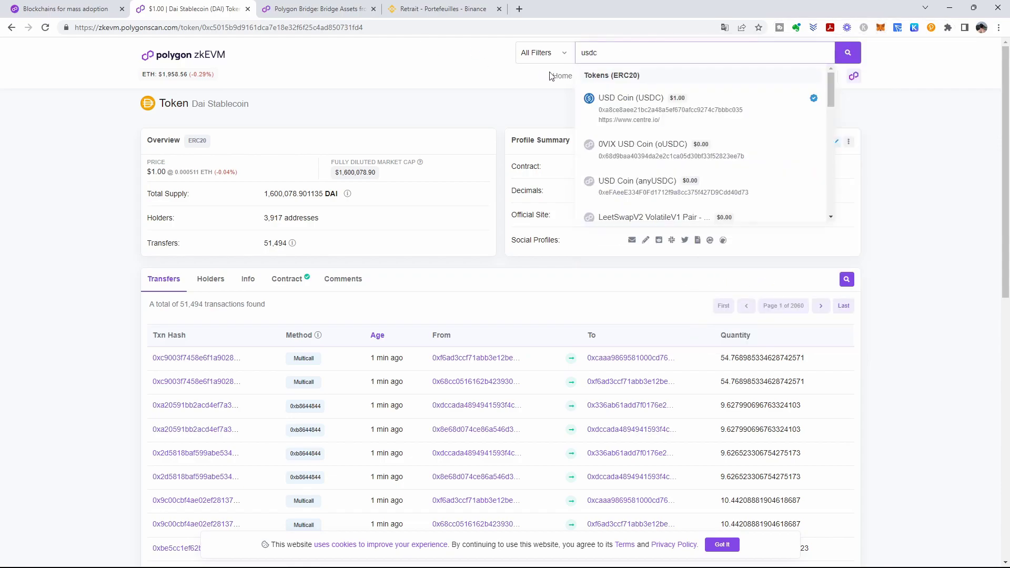
left_click(625, 103)
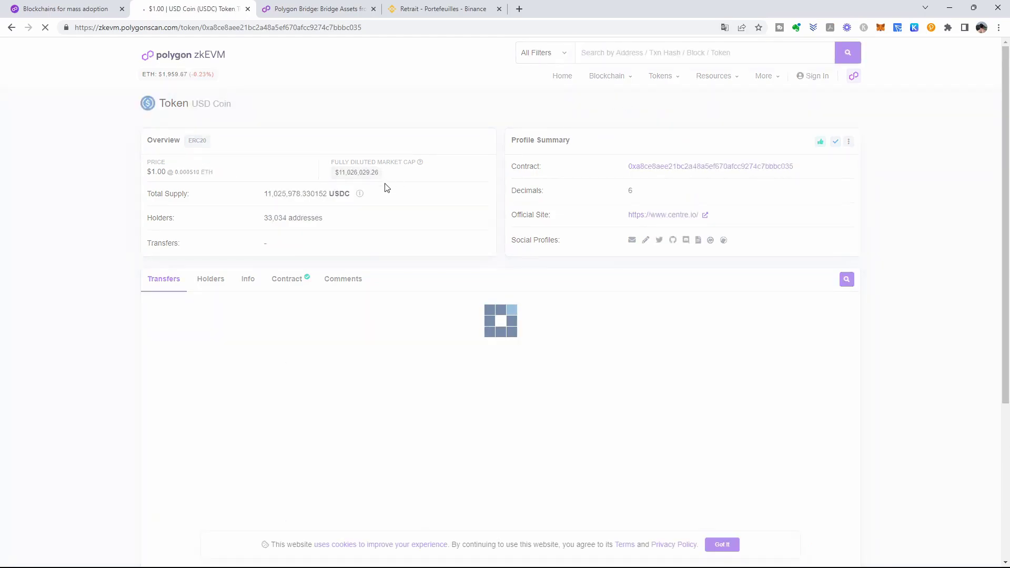
left_click(802, 167)
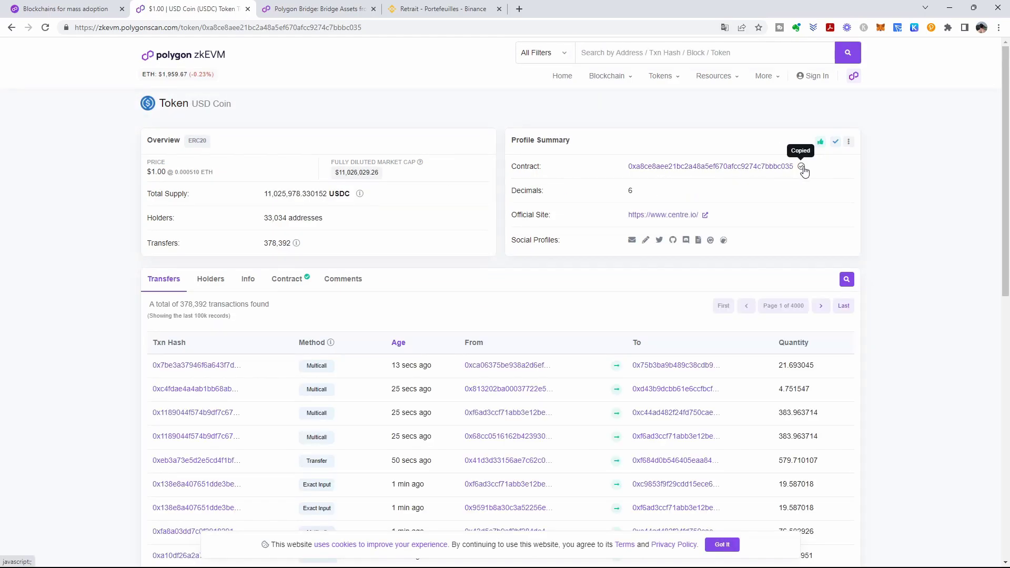
Import USDC into MetaMask as a custom token using the copied contract address, and return to the account's token list.
left_click(883, 28)
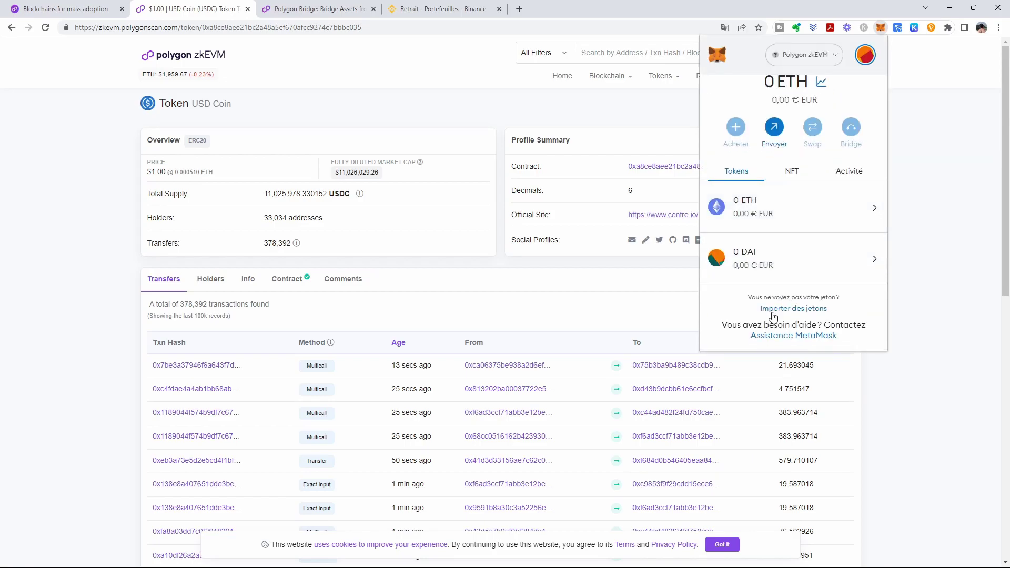
left_click(773, 309)
key("ctrl+v")
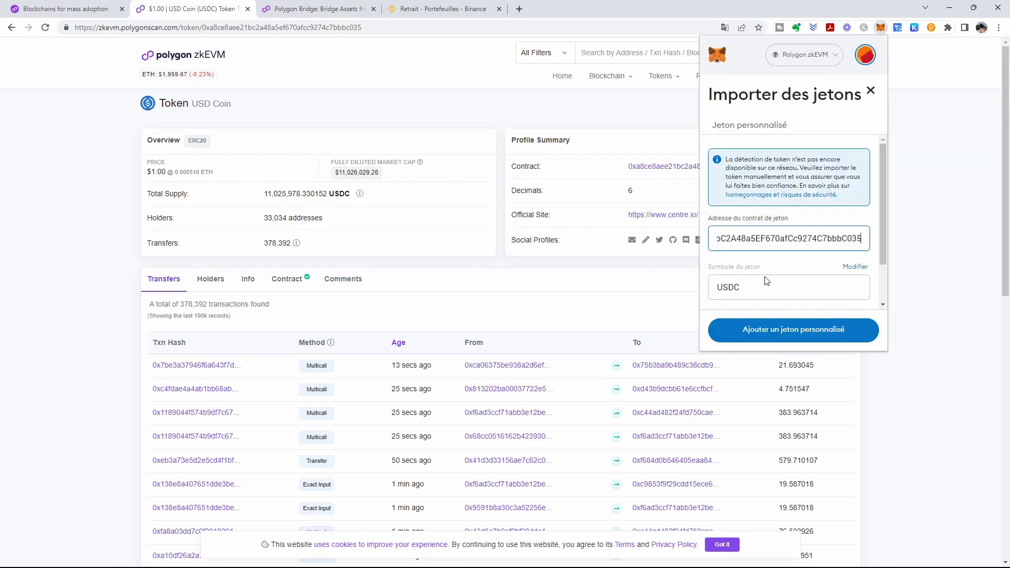
scroll(721, 288, "down", 1)
left_click(774, 321)
left_click(831, 323)
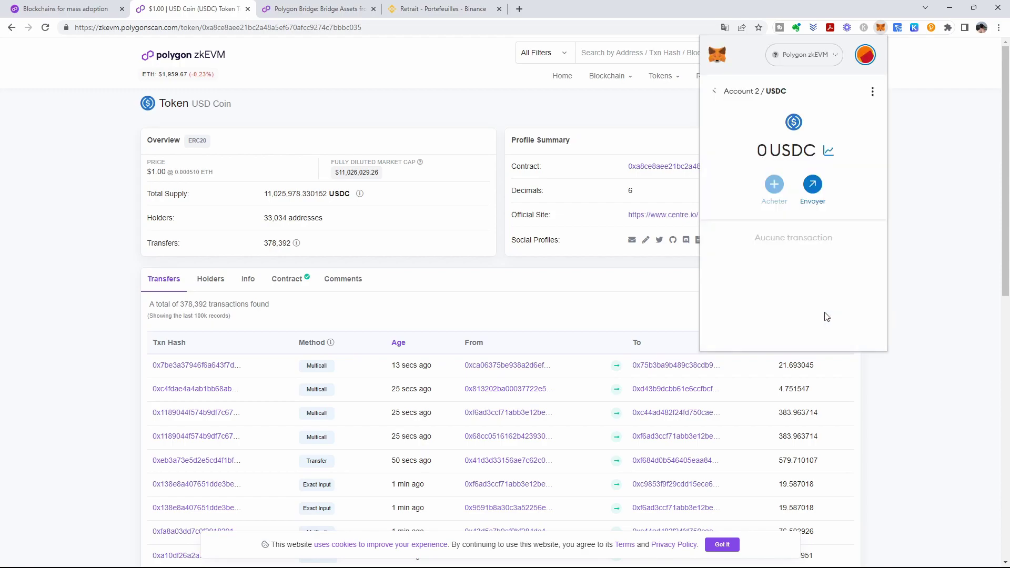
left_click(712, 91)
scroll(792, 158, "down", 1)
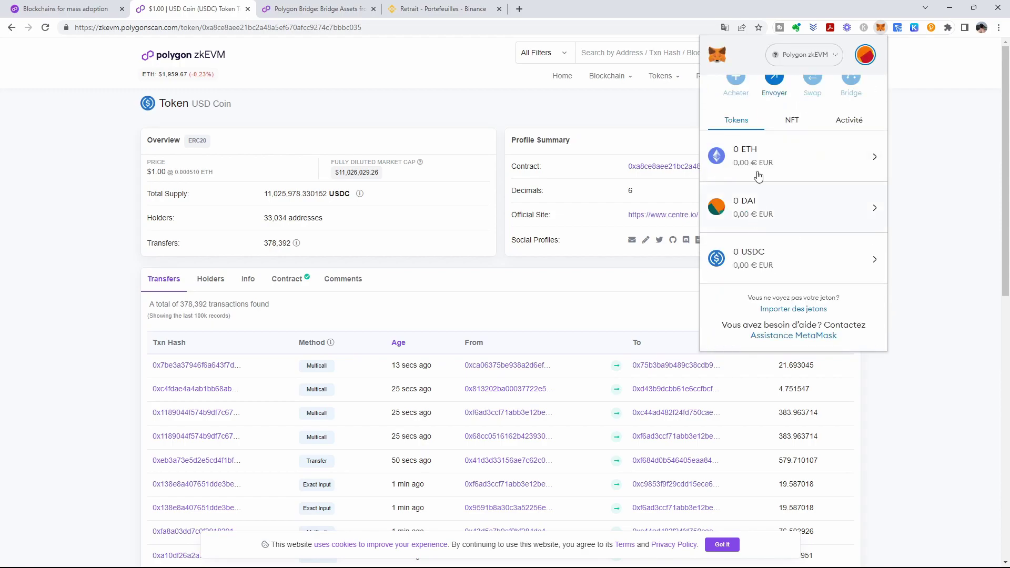
Close the MetaMask wallet, go back to the Polygon zkEVM Bridge and close the Ethereum token selection.
left_click(625, 116)
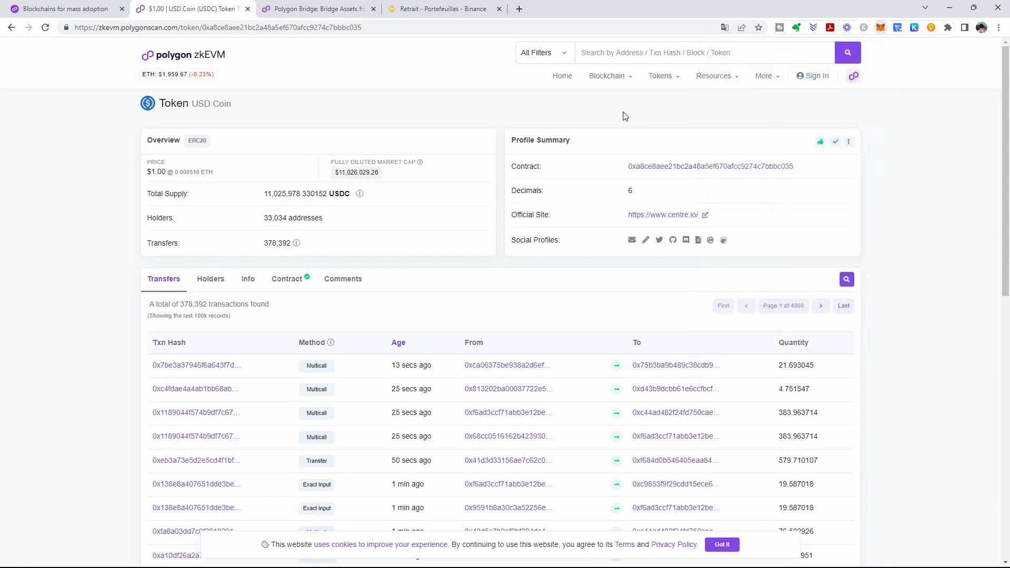
left_click(279, 6)
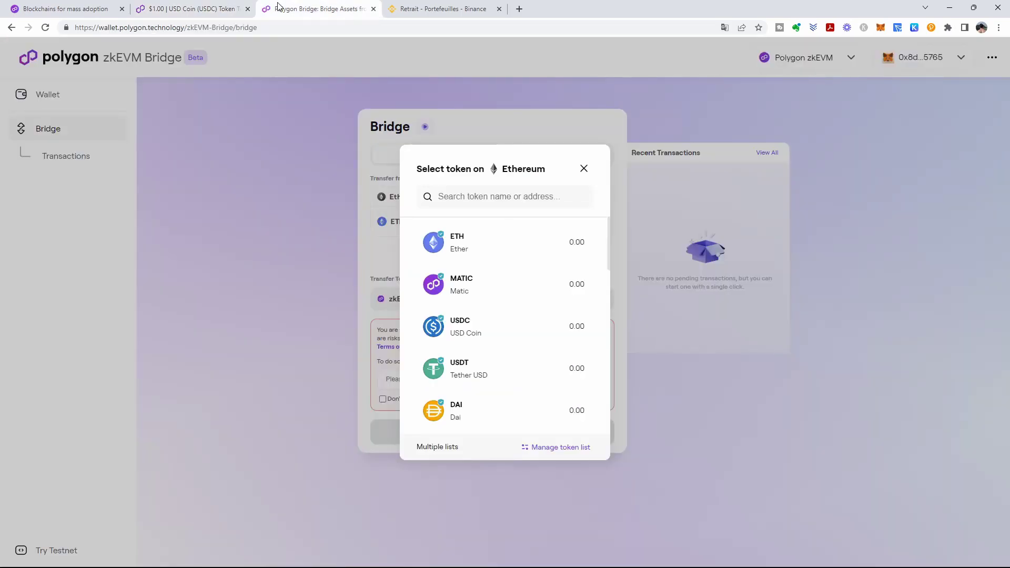
left_click(584, 169)
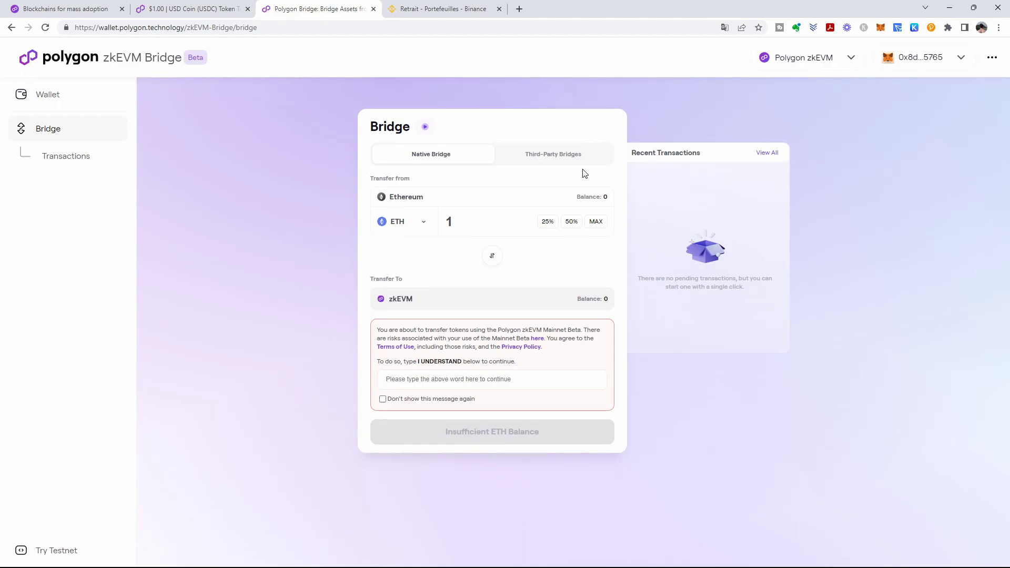